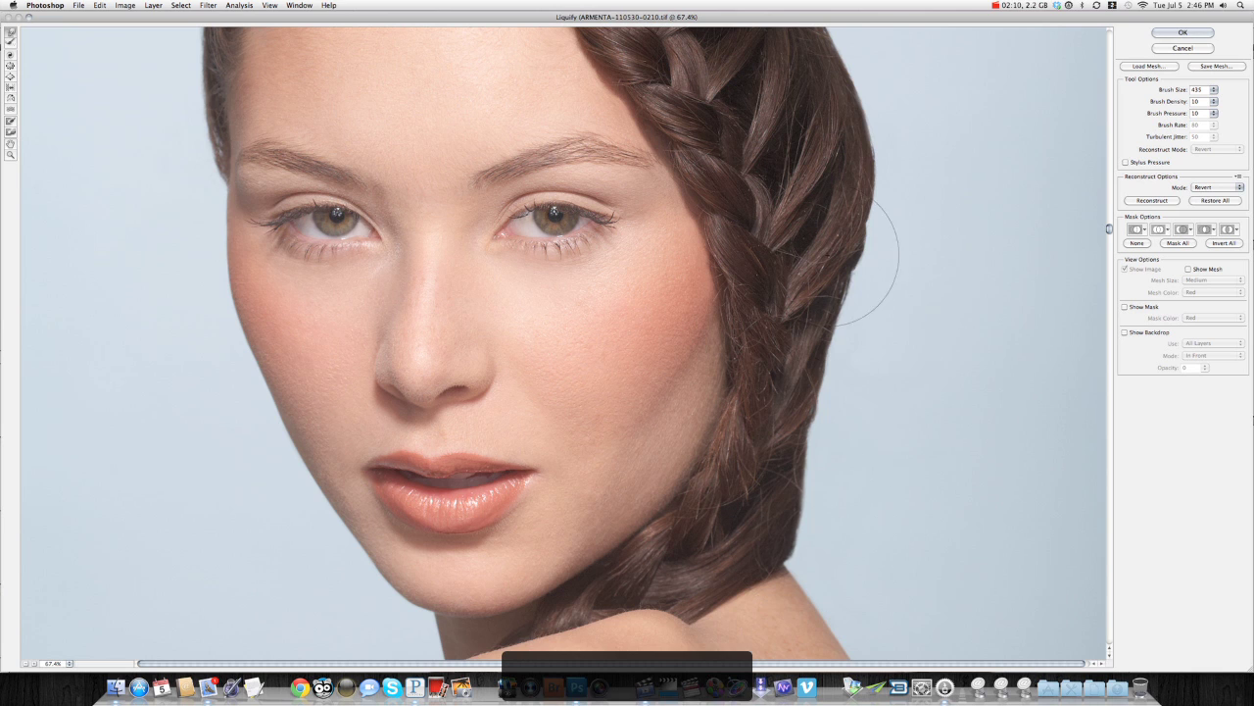
- Reshape the hair outline around the top and both sides of the head with Liquify and apply it
scroll(806, 434, "up", 8)
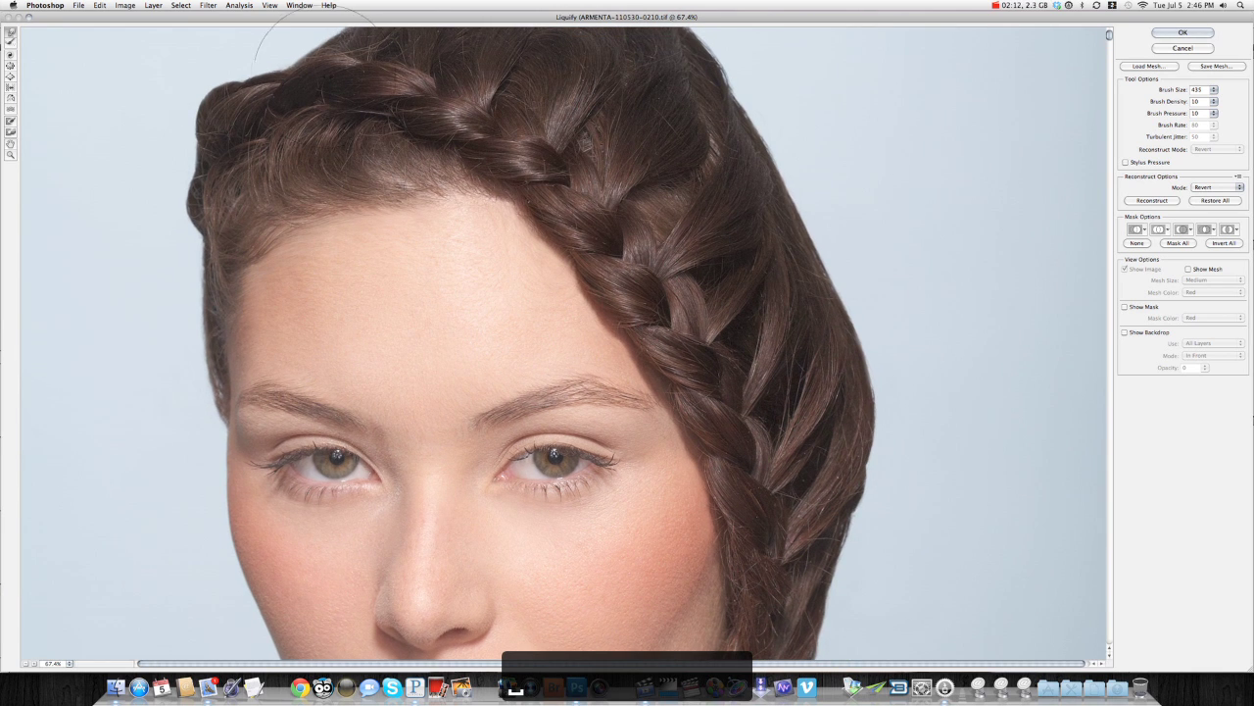
mouse_move(294, 70)
left_mouse_down()
mouse_move(253, 70)
mouse_move(318, 54)
mouse_move(309, 40)
mouse_move(324, 39)
mouse_move(270, 59)
left_mouse_up()
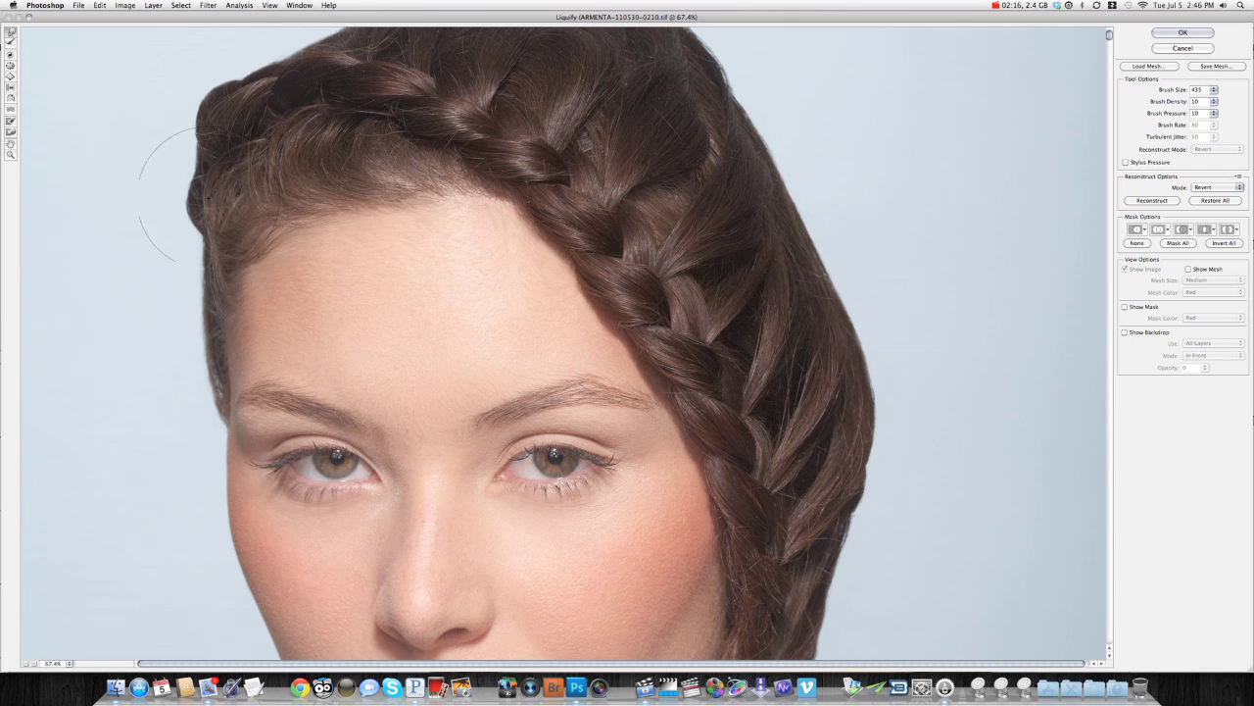
mouse_move(195, 246)
left_mouse_down()
mouse_move(174, 238)
mouse_move(167, 210)
left_mouse_up()
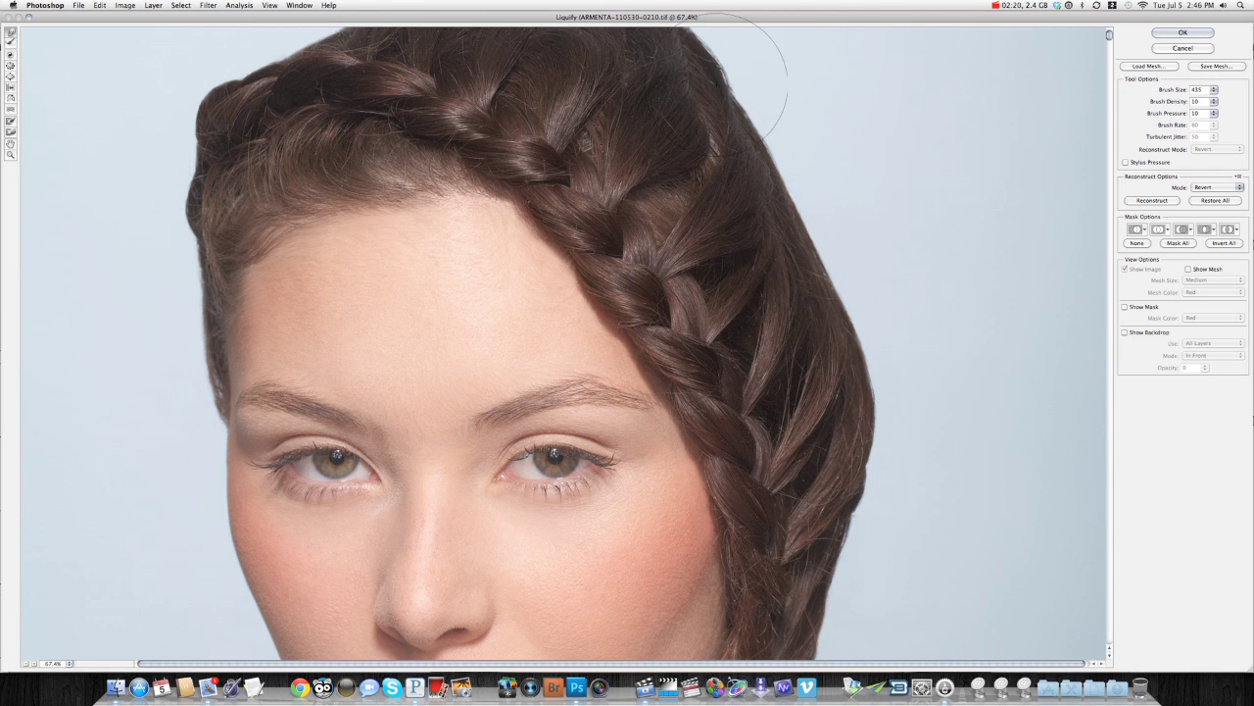
left_click_drag(771, 56, 776, 53)
left_click(1181, 32)
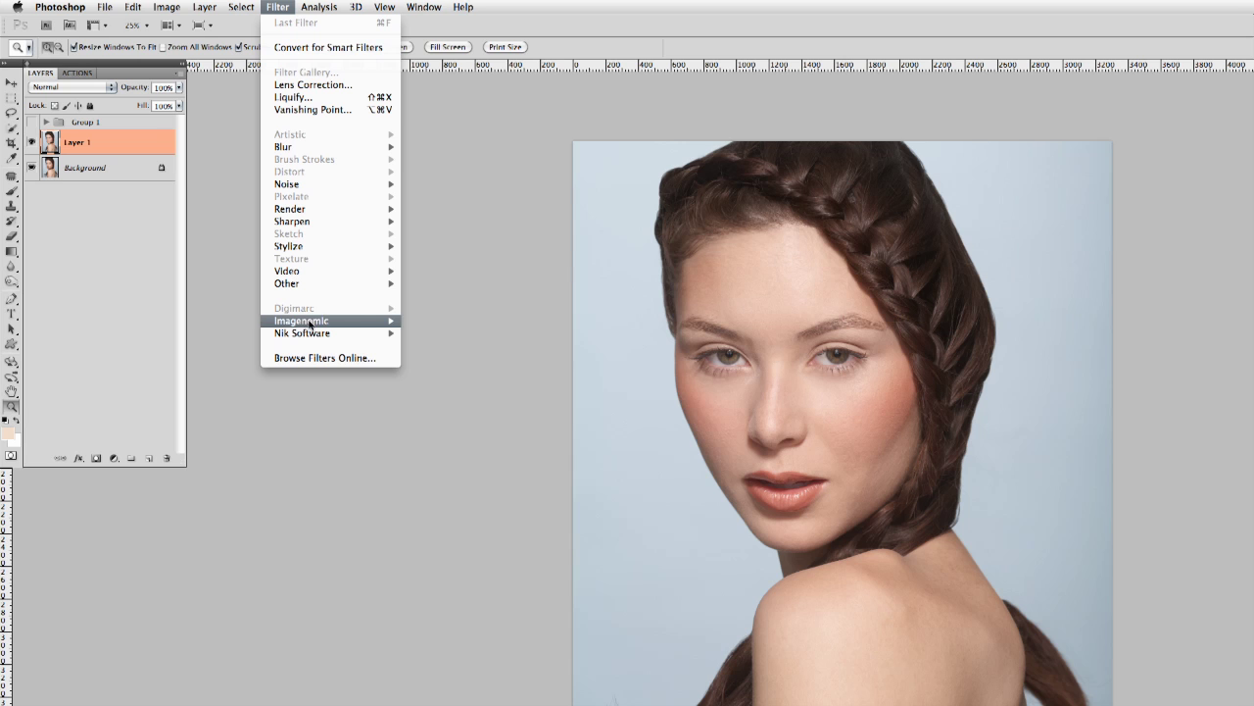
- Start the Imagenomic Portraiture filter and set detail smoothing to Threshold 40 and Large +20
mouse_move(330, 323)
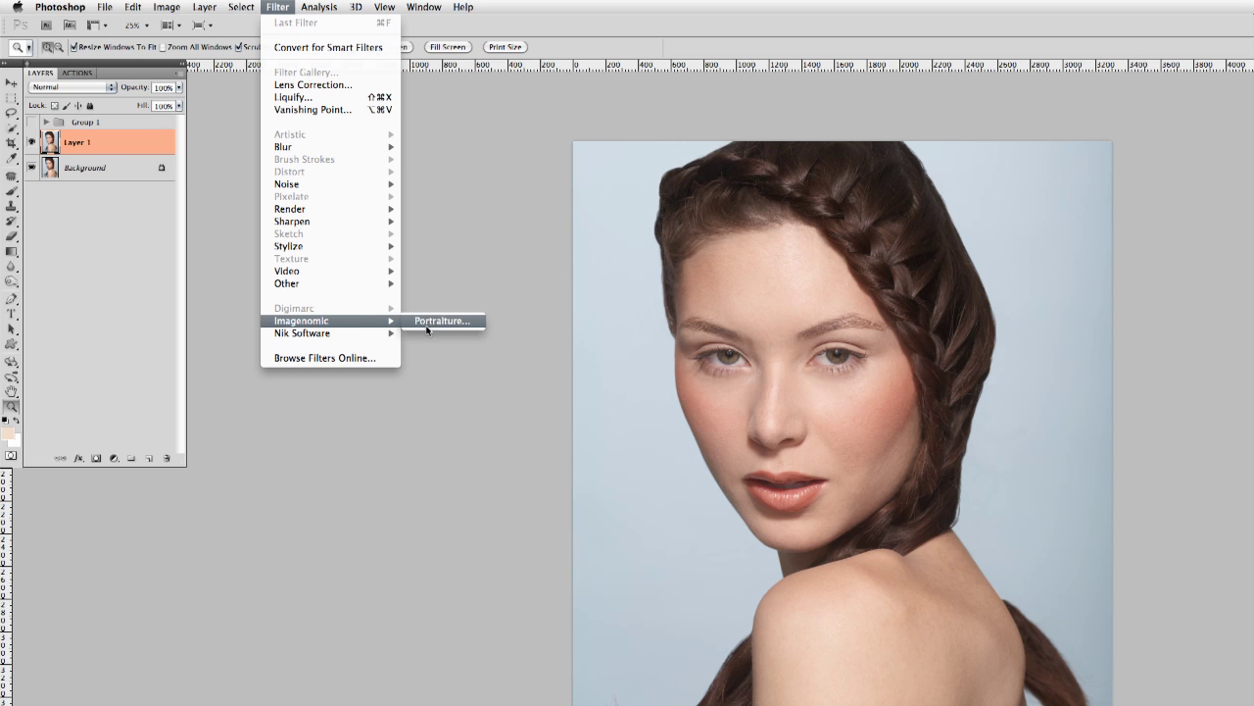
left_click(438, 321)
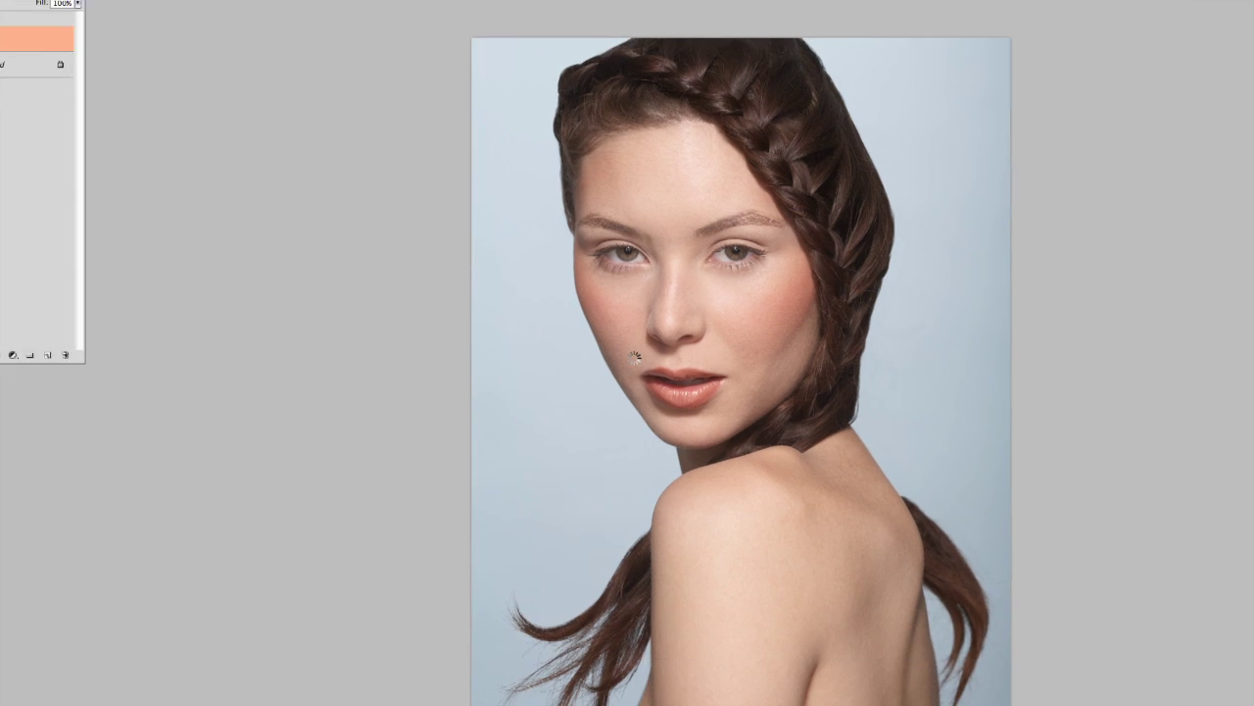
scroll(627, 351, "up", 1)
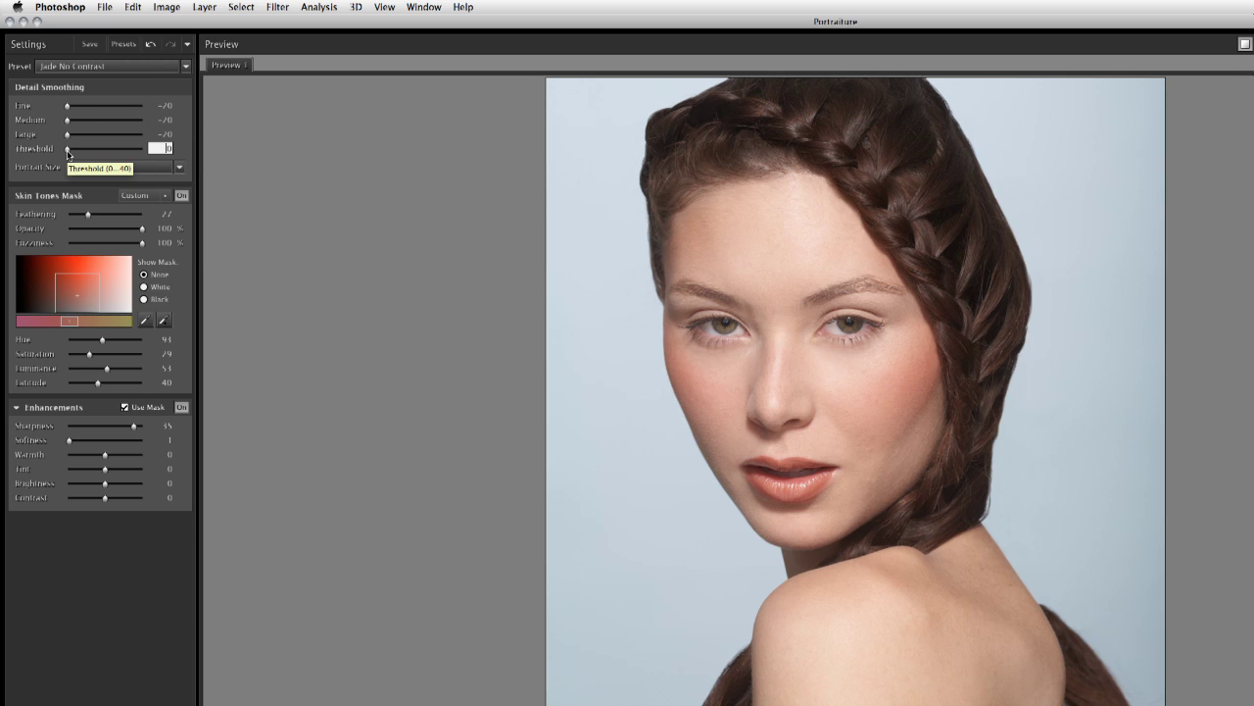
left_click_drag(66, 154, 132, 154)
left_click(67, 135)
left_click_drag(67, 134, 153, 141)
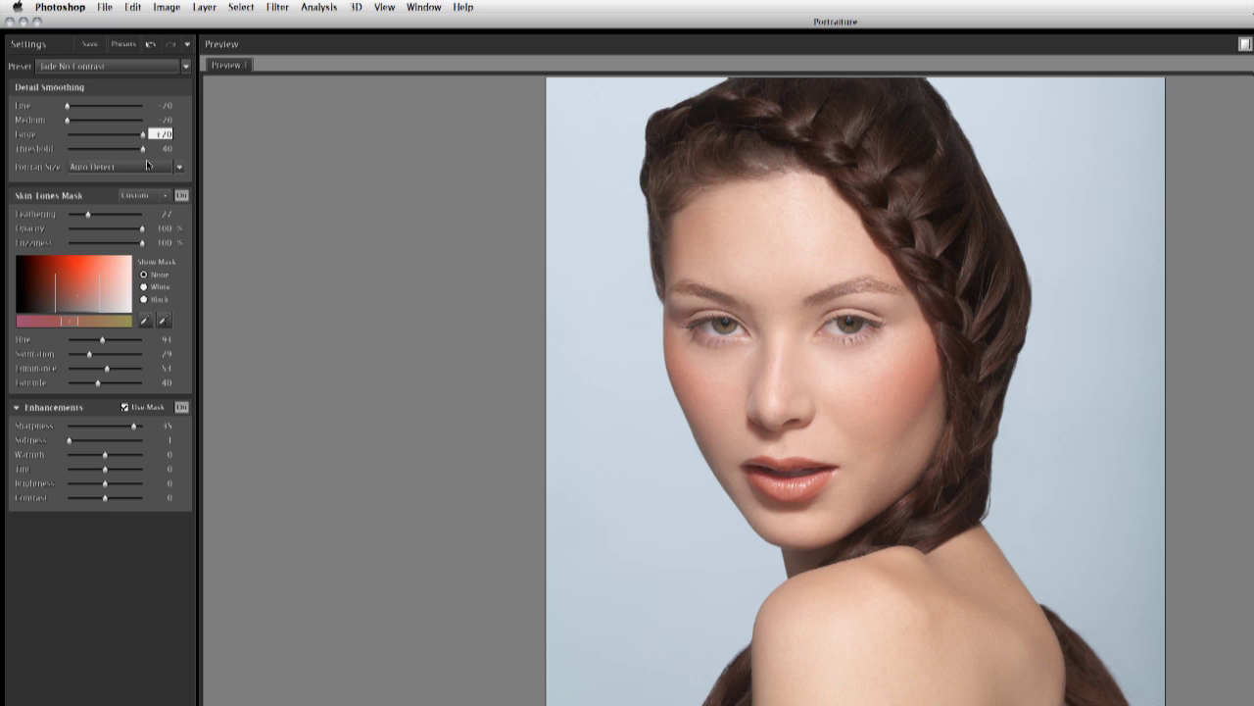
- Sample the forehead as the skin tone for the mask and set Fine smoothing to -20
left_click(145, 322)
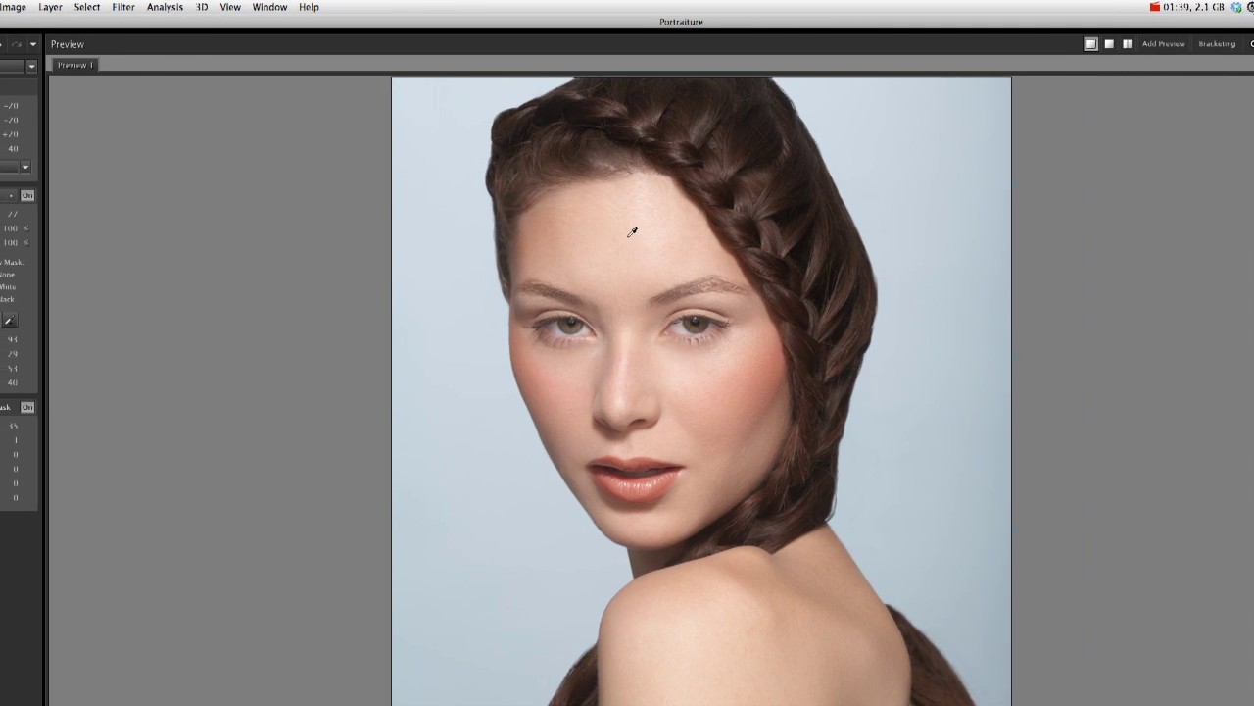
left_click(632, 230)
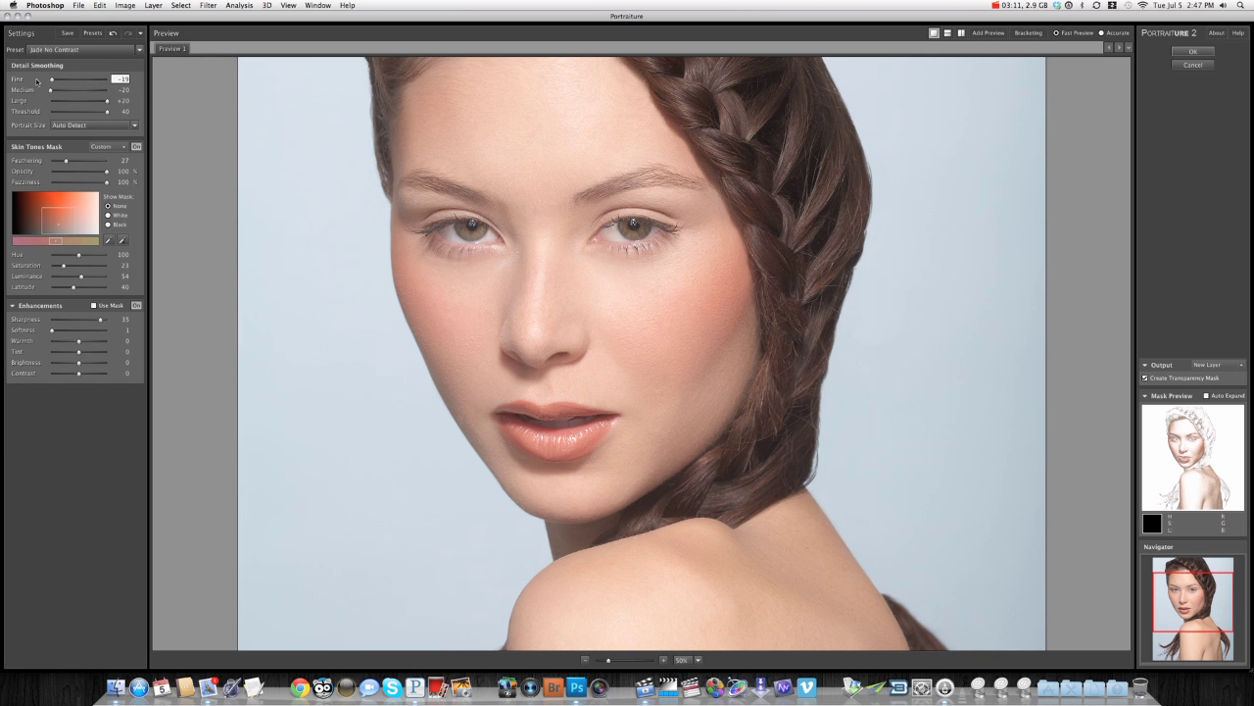
left_click_drag(37, 82, 34, 81)
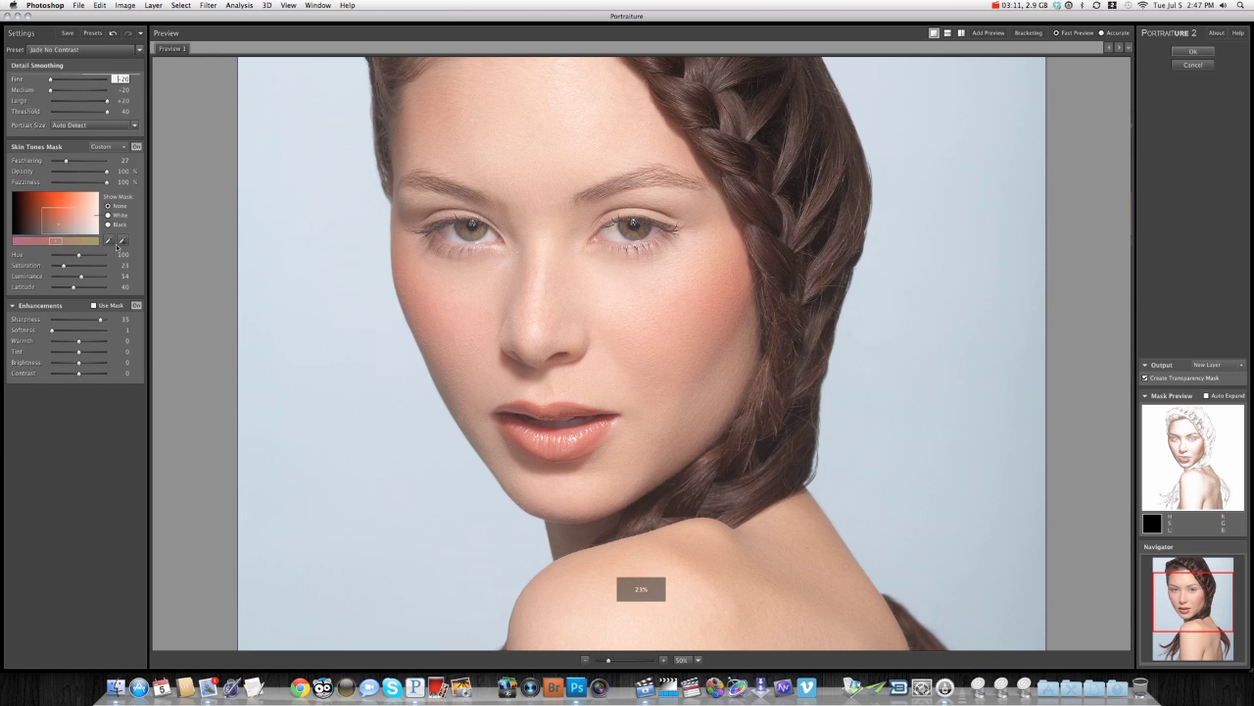
- Resample the forehead skin tone for the Portraiture mask and apply the skin smoothing passes
left_click(108, 240)
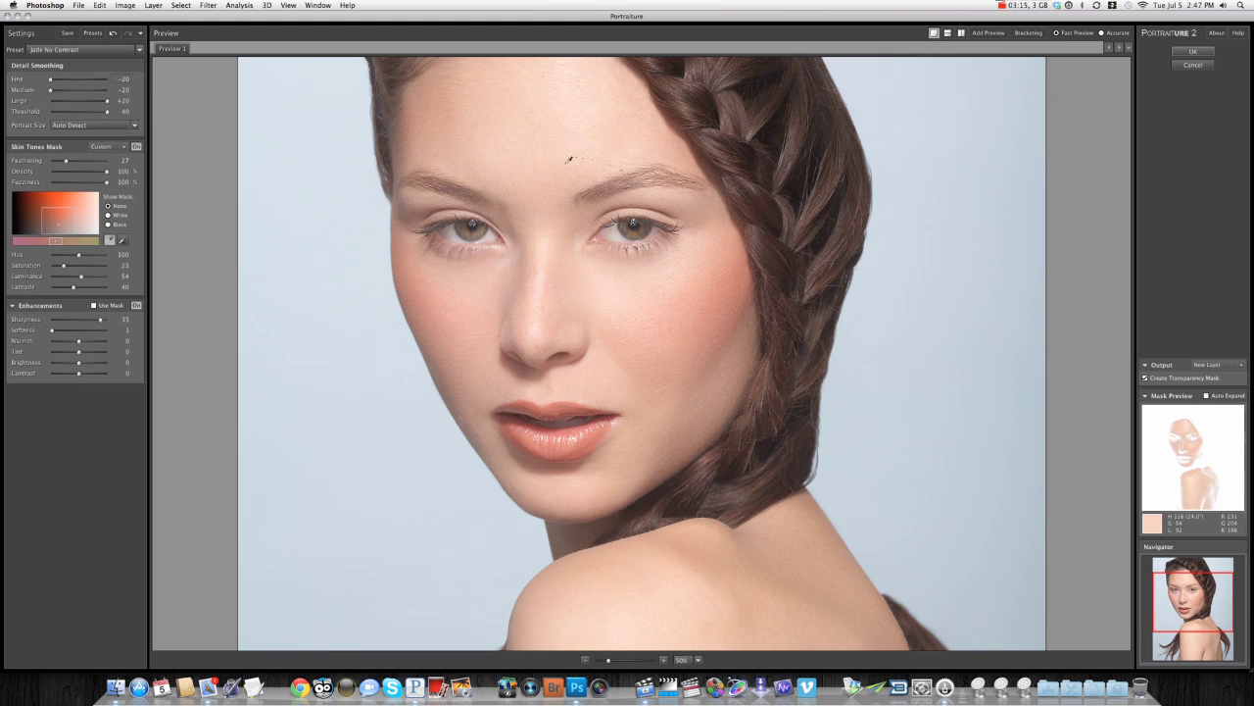
left_click(534, 149)
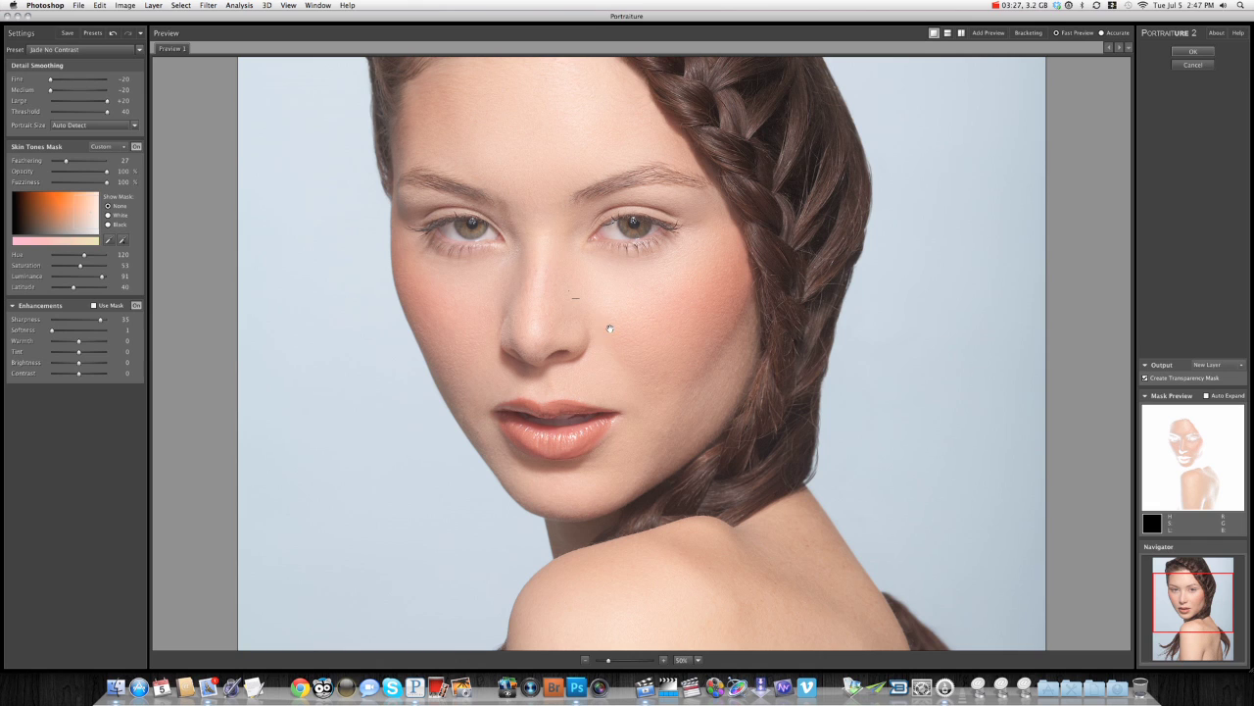
left_click(1193, 50)
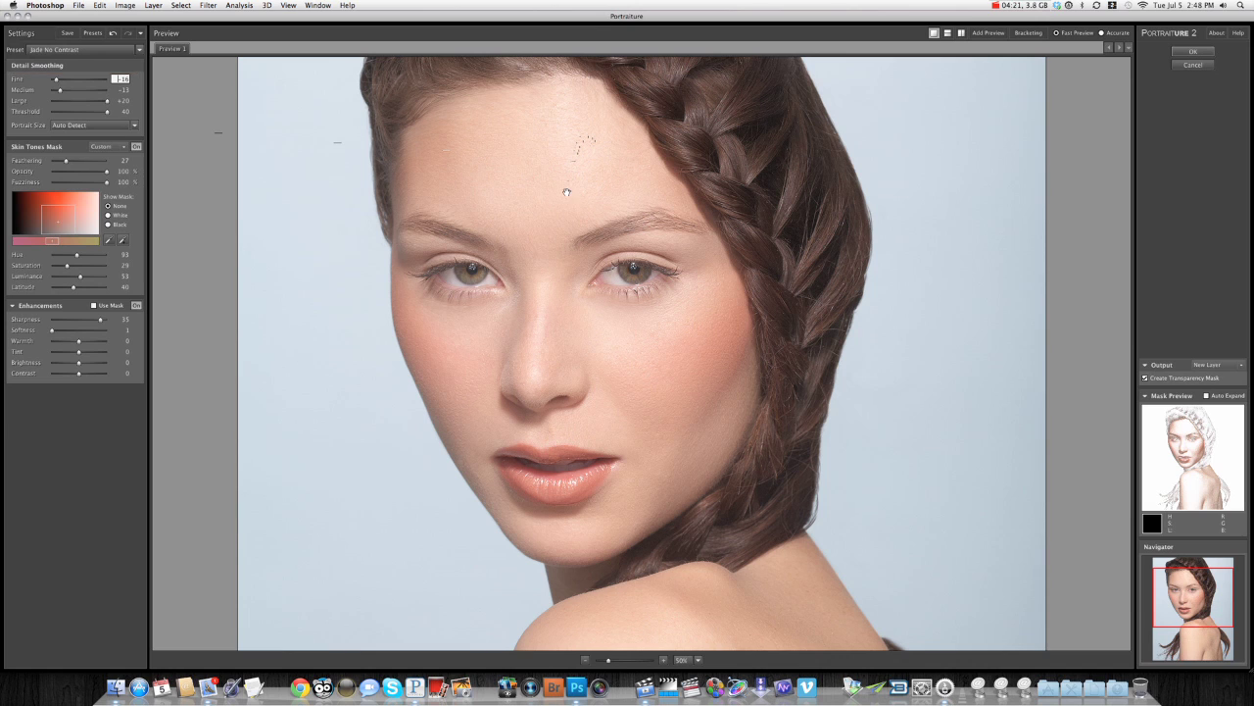
left_click(1192, 52)
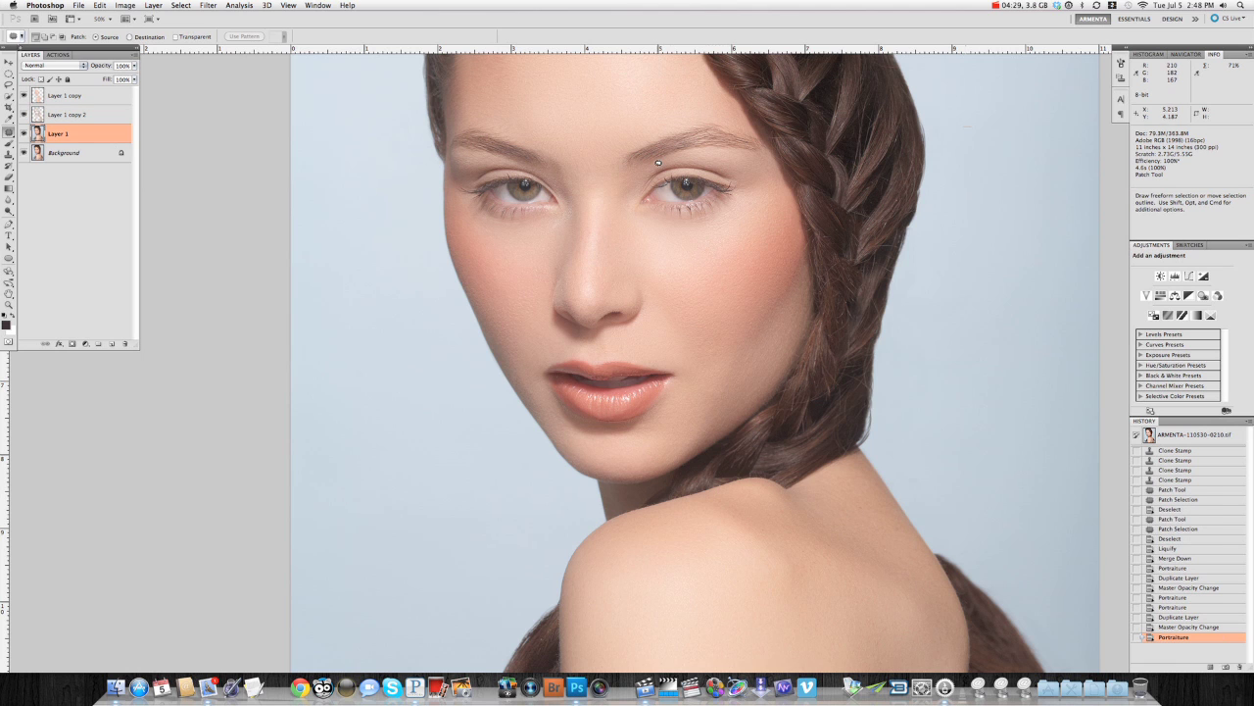
- Hide Layer 1 and the Background layer to isolate the two skin-smoothing layers
left_click(24, 133)
left_click(24, 152)
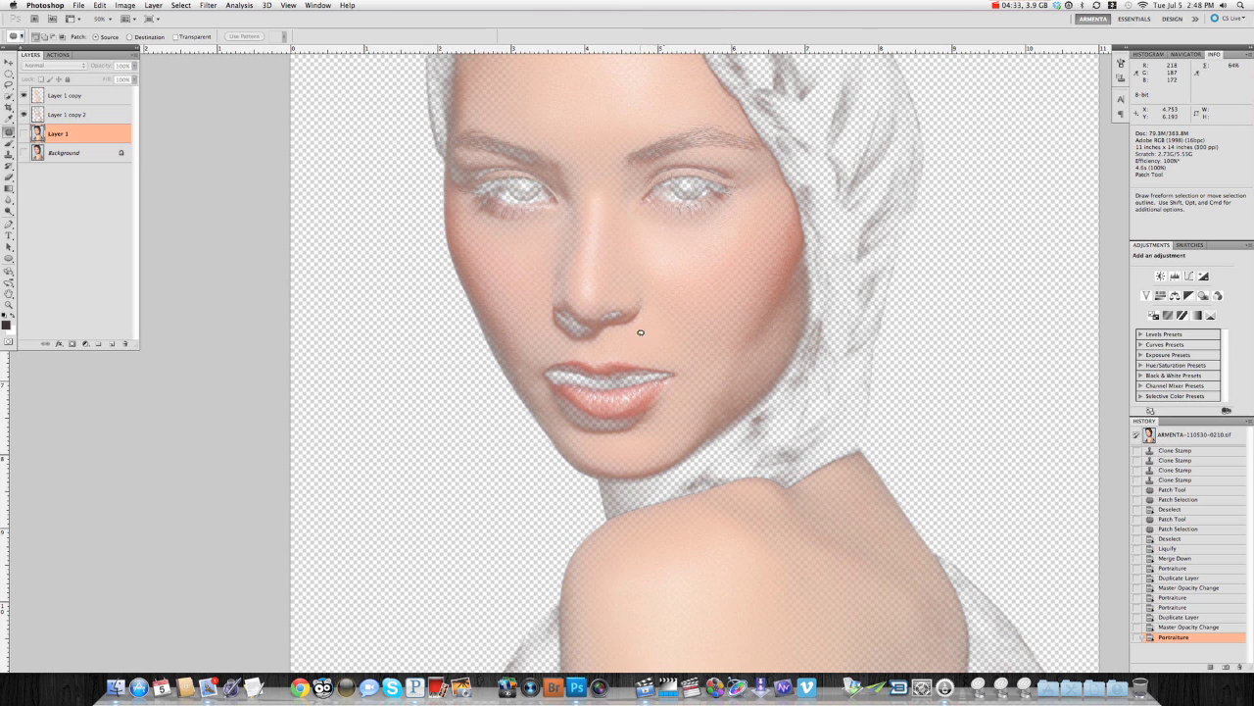
left_click_drag(639, 332, 711, 266)
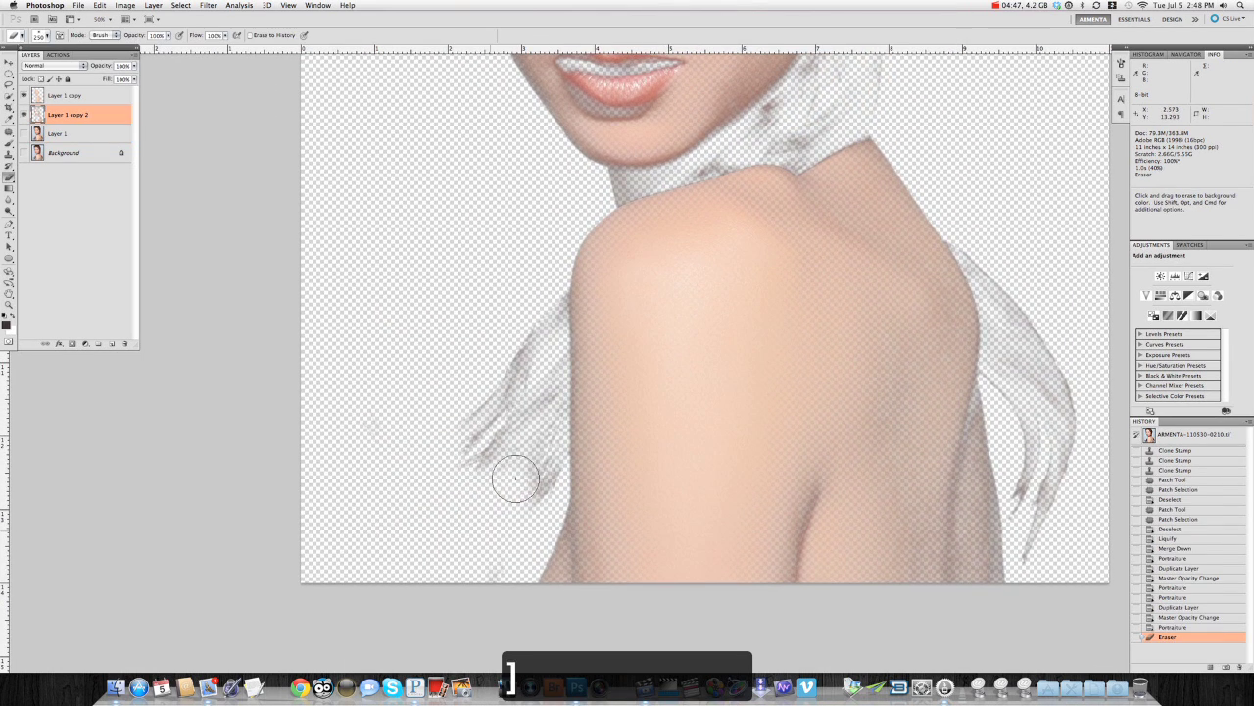
- Erase the smoothing over the loose hair strands on both sides of the body on Layer 1 copy 2
left_click_drag(516, 476, 501, 345)
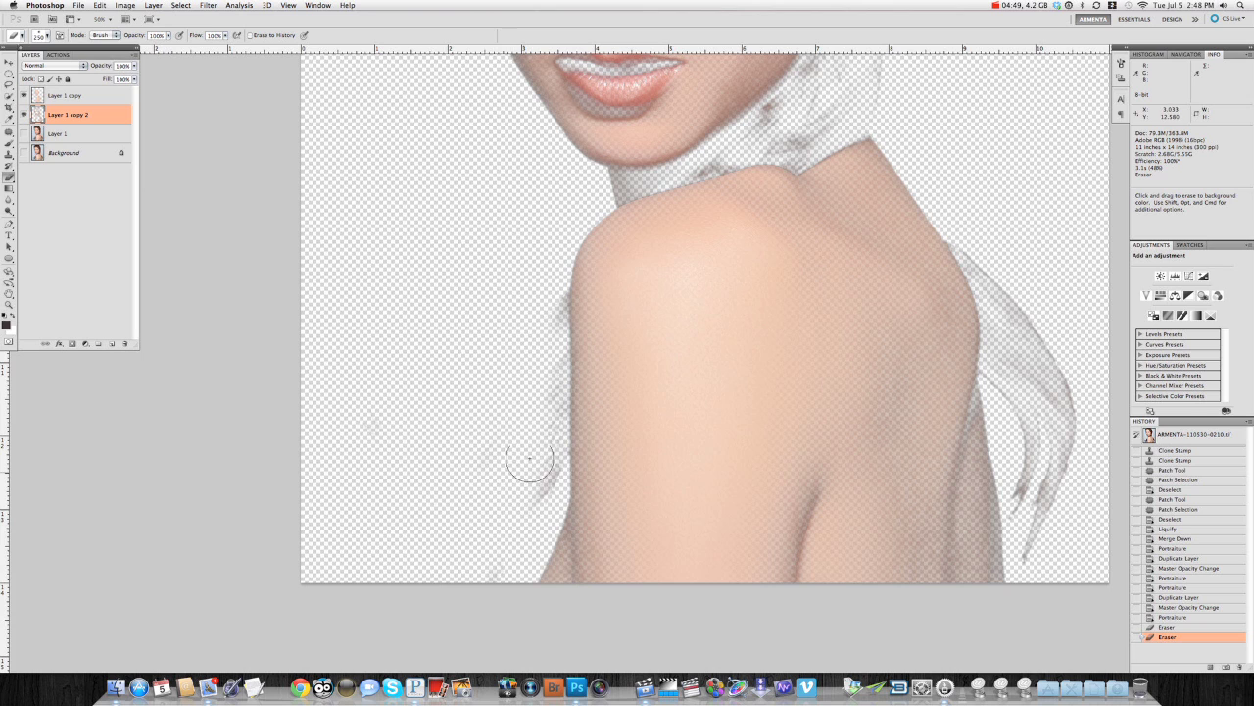
left_click_drag(530, 458, 543, 288)
key("space")
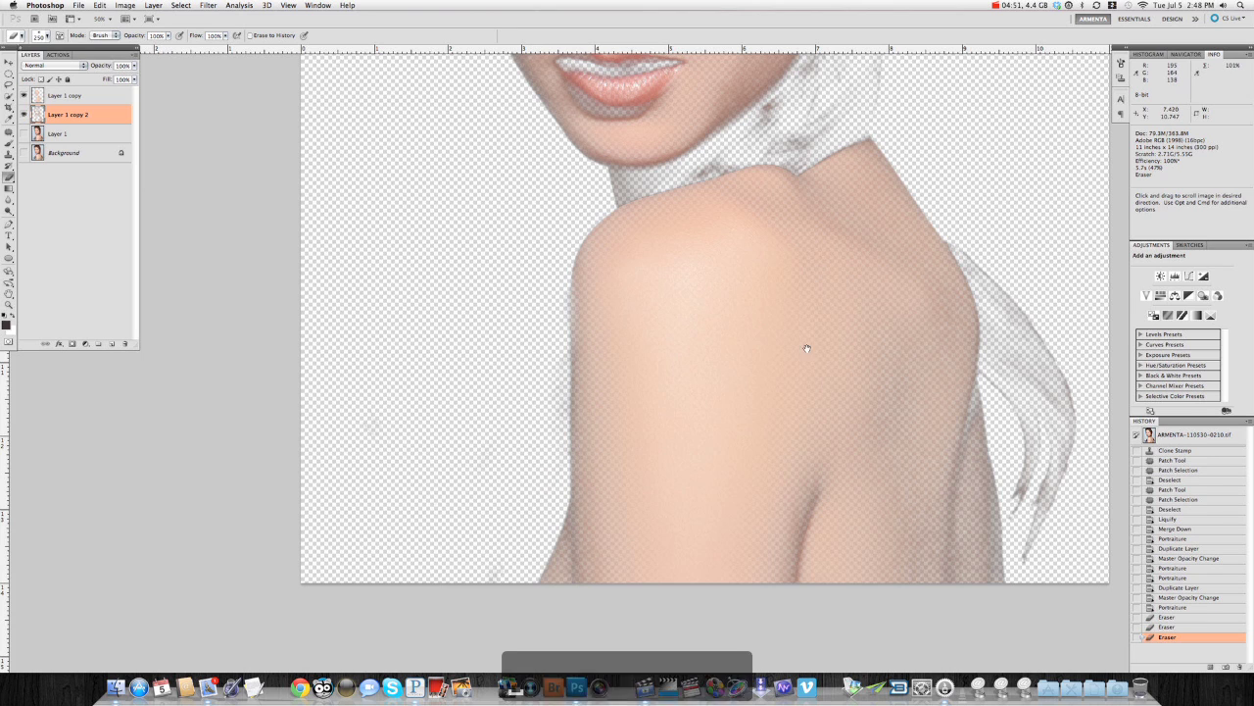
left_click_drag(806, 348, 545, 348)
mouse_move(832, 330)
left_mouse_down()
mouse_move(751, 553)
mouse_move(781, 440)
left_mouse_up()
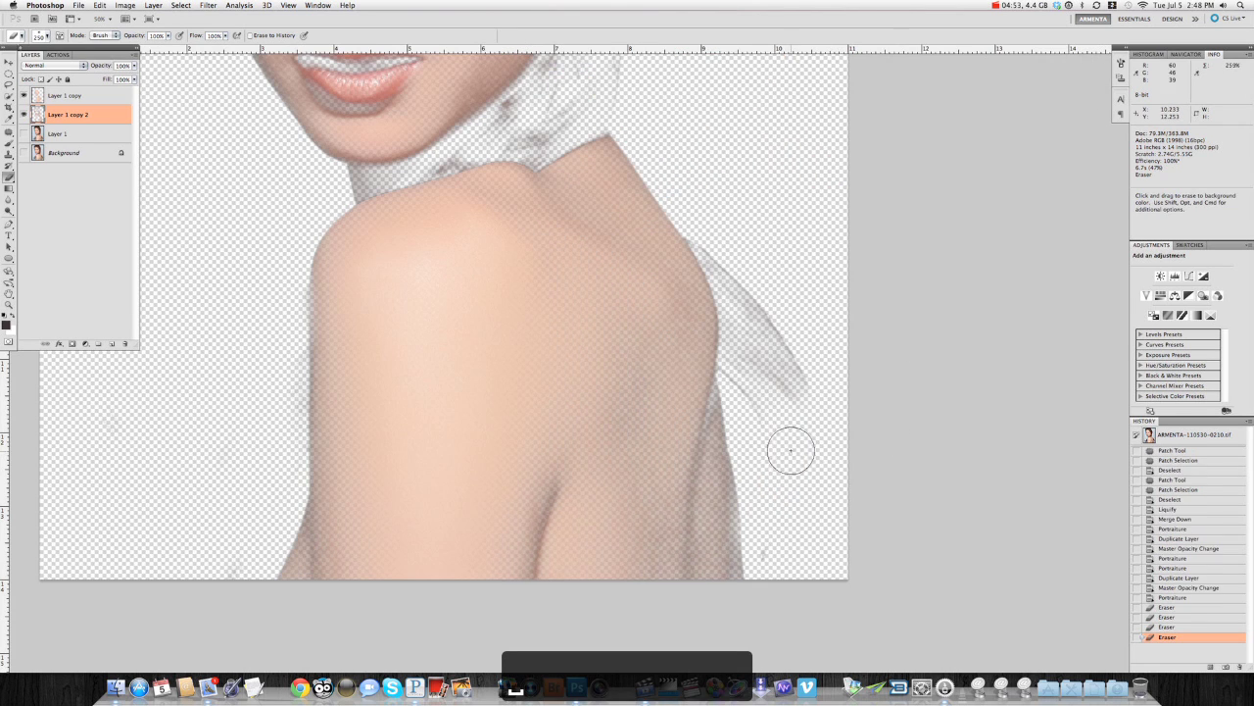
key("super+alt+z")
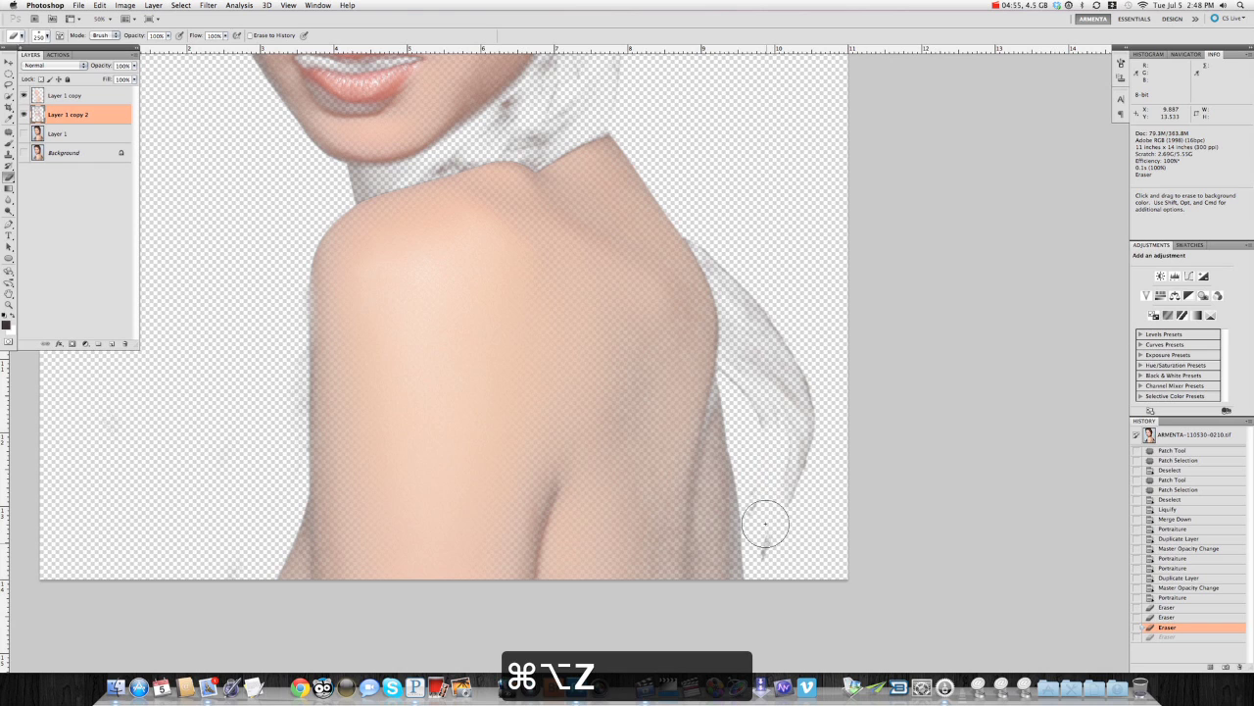
mouse_move(766, 525)
left_mouse_down()
mouse_move(800, 418)
mouse_move(785, 442)
mouse_move(775, 362)
mouse_move(766, 420)
mouse_move(758, 297)
mouse_move(759, 322)
mouse_move(725, 235)
mouse_move(755, 348)
mouse_move(756, 308)
left_mouse_up()
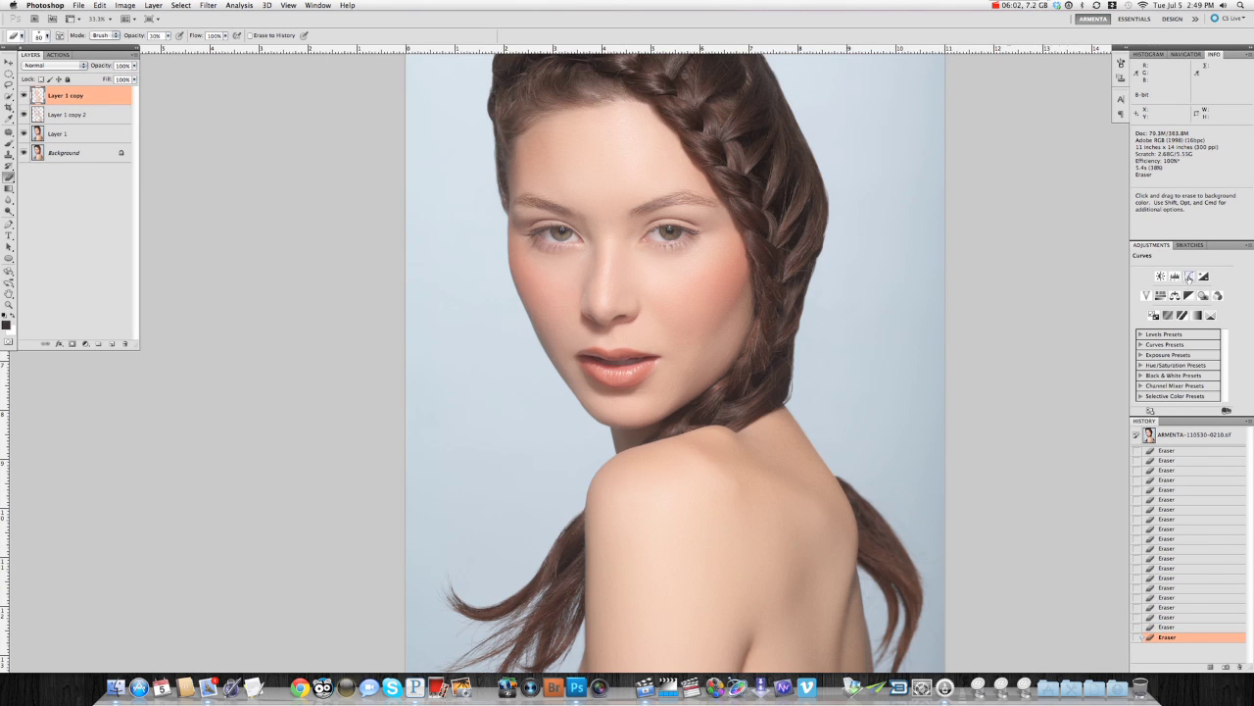
- Add a Curves adjustment layer that brightens the forehead tones and darkens the hair shadows near the neck
left_click(1189, 276)
left_click(1139, 277)
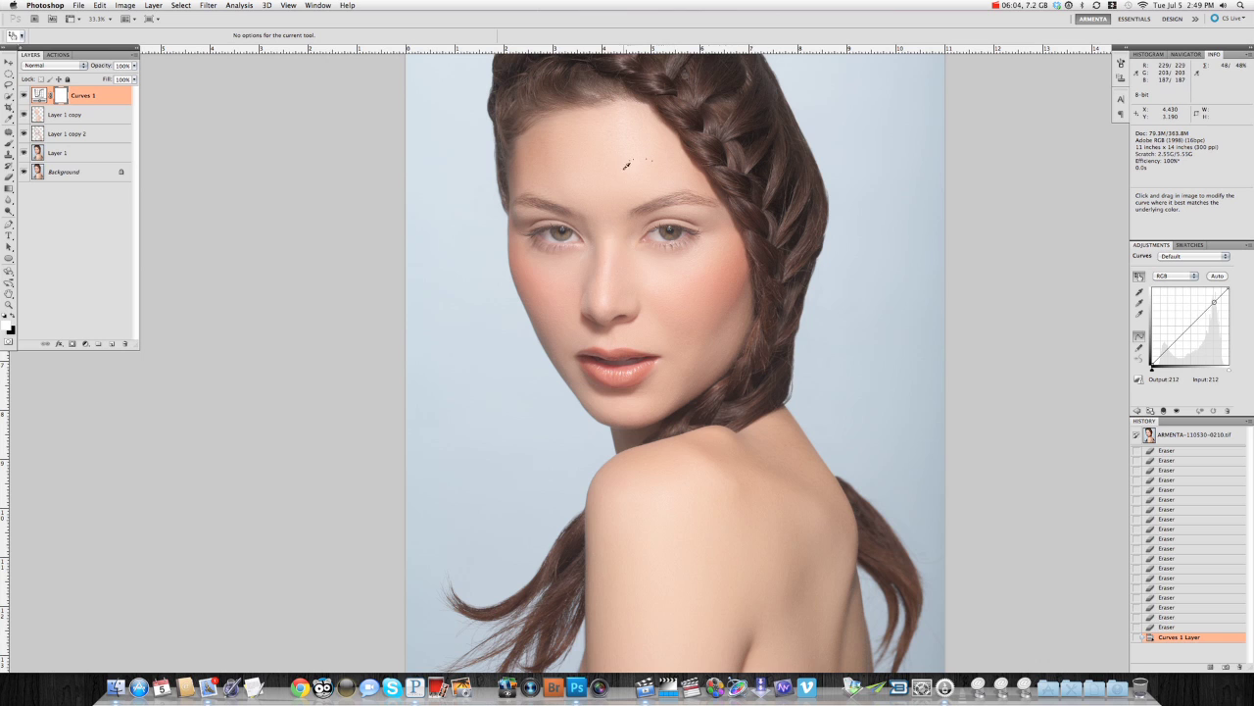
left_click_drag(633, 160, 633, 157)
left_click_drag(683, 404, 682, 423)
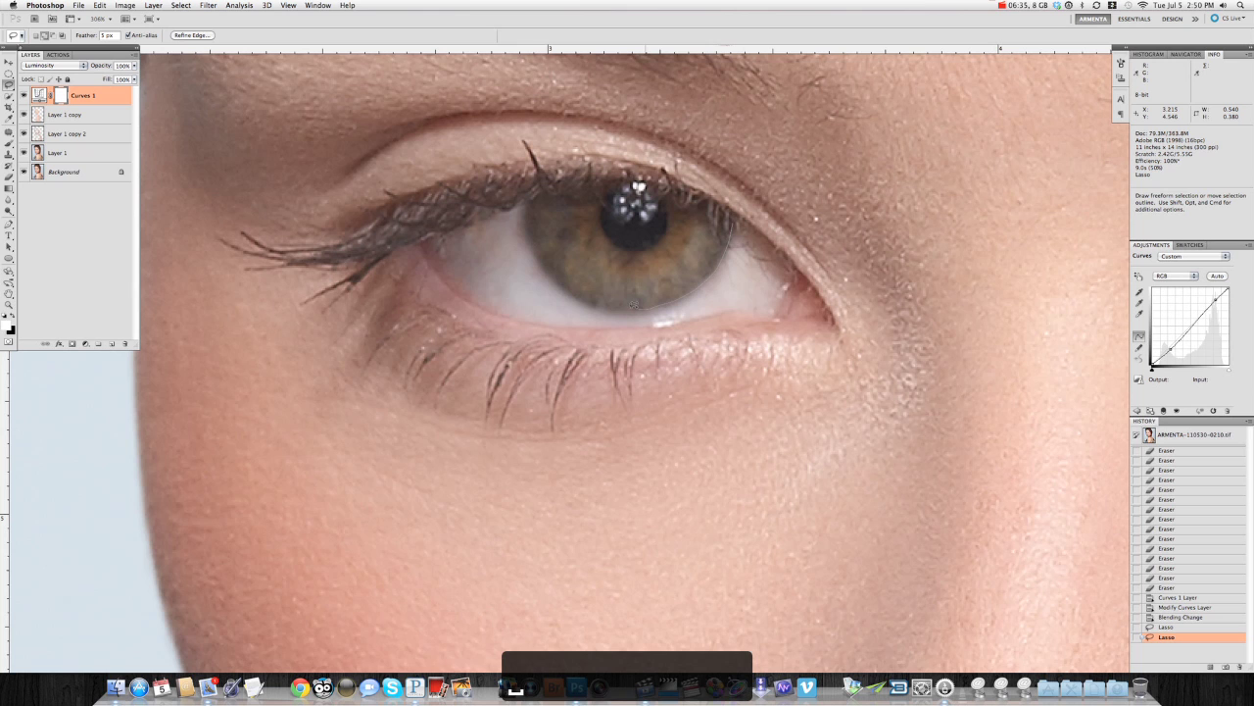
- Boost contrast in the selected irises with a masked Curves layer and lighten the eye whites with Hue/Saturation Lightness +20
mouse_move(633, 304)
left_mouse_down()
mouse_move(577, 297)
mouse_move(534, 233)
mouse_move(642, 182)
mouse_move(647, 305)
left_mouse_up()
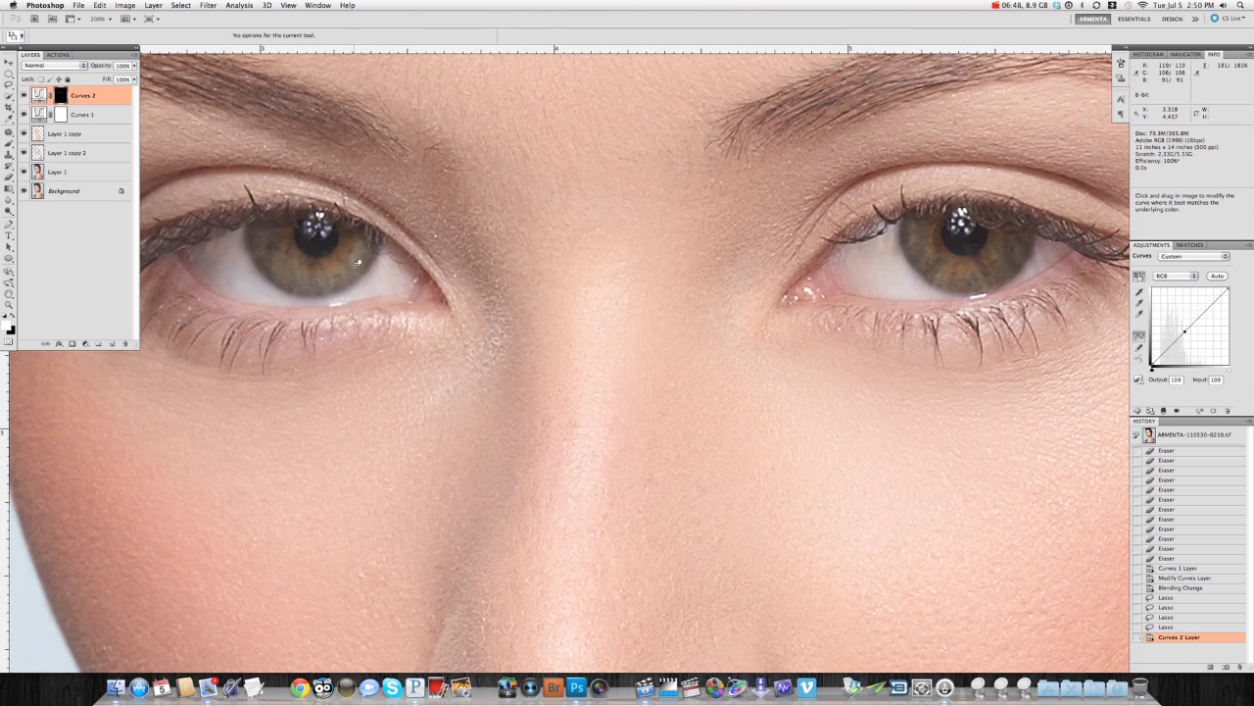
left_click_drag(357, 263, 321, 253)
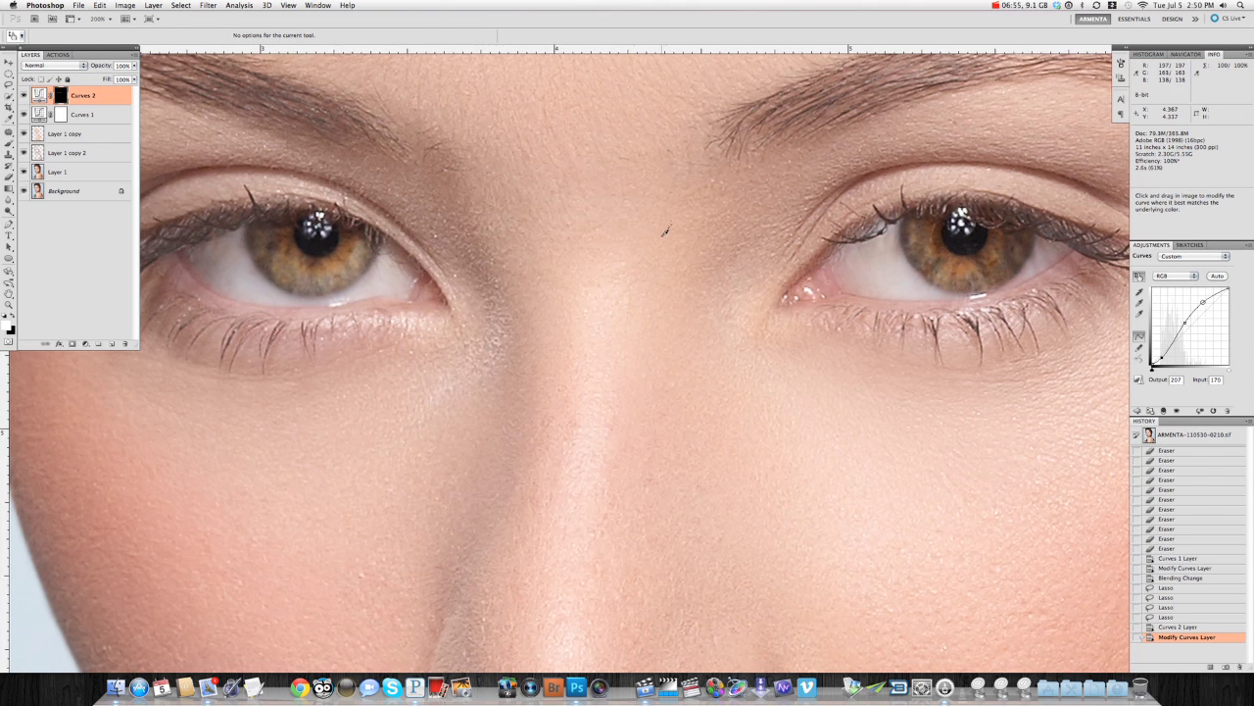
mouse_move(535, 300)
left_mouse_down()
mouse_move(528, 287)
mouse_move(554, 258)
mouse_move(632, 248)
mouse_move(686, 267)
mouse_move(676, 306)
mouse_move(586, 314)
left_mouse_up()
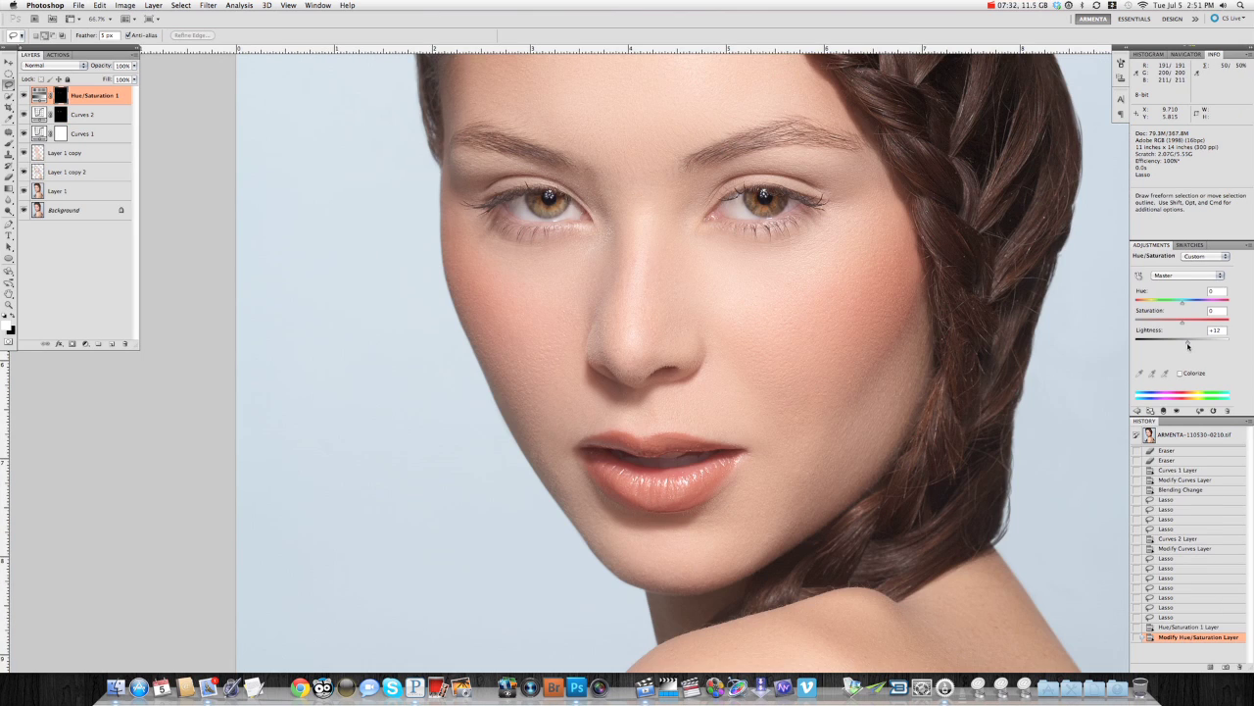
left_click_drag(1184, 343, 1191, 345)
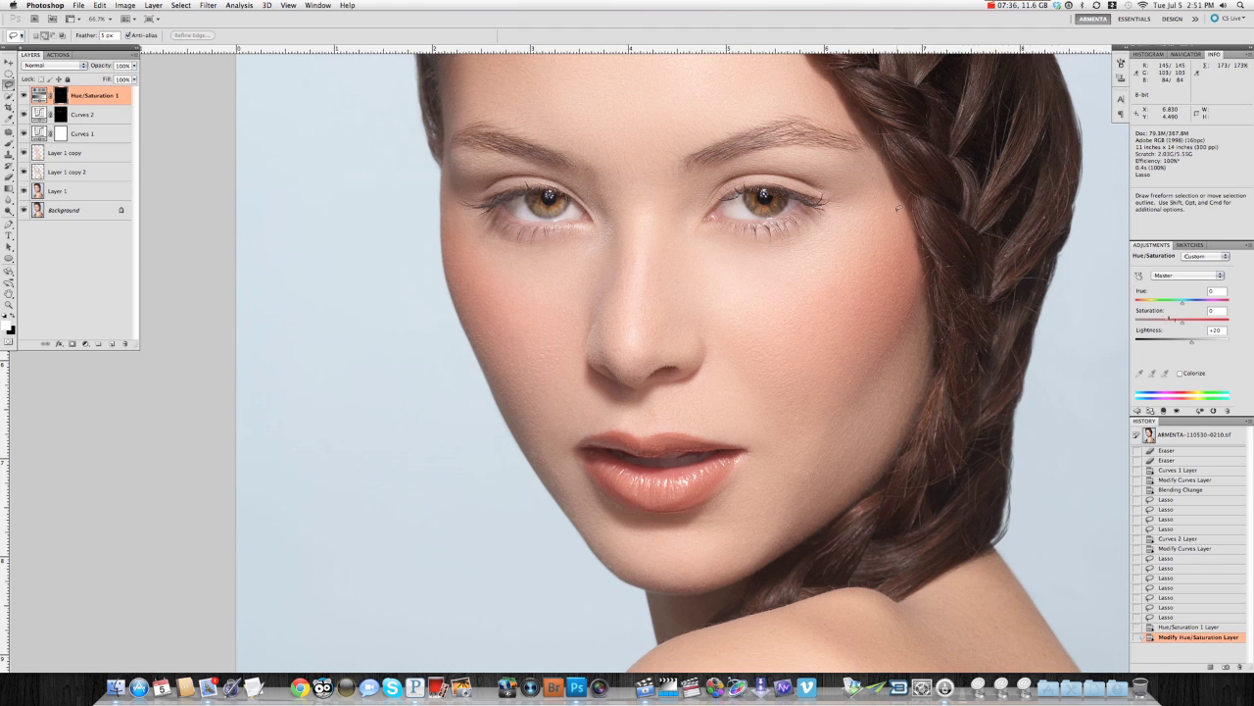
- Slightly lower the opacity of the Curves 2 layer on the irises
left_click(82, 115)
left_click_drag(102, 69, 100, 69)
- Examine the retouched eyes and skin at different magnifications
key("super+minus")
key("super+minus")
key("super+minus")
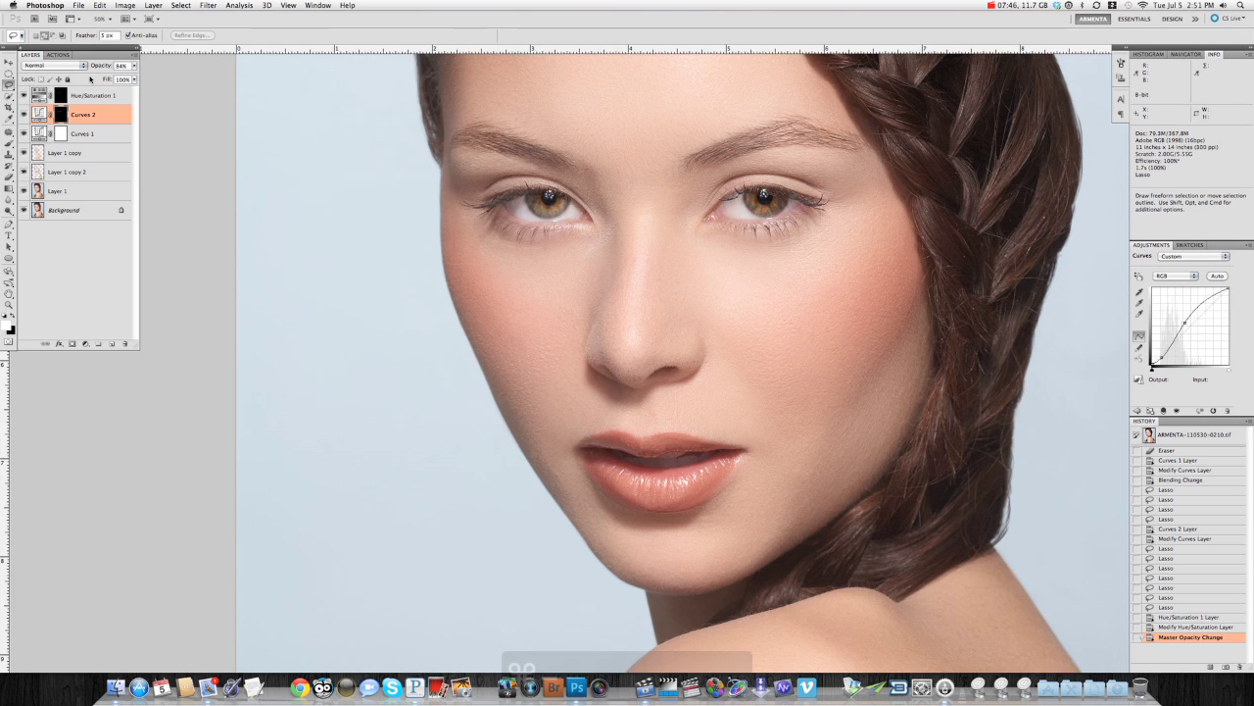
key("super+equal")
key("super+equal")
key("super+equal")
key("super+equal")
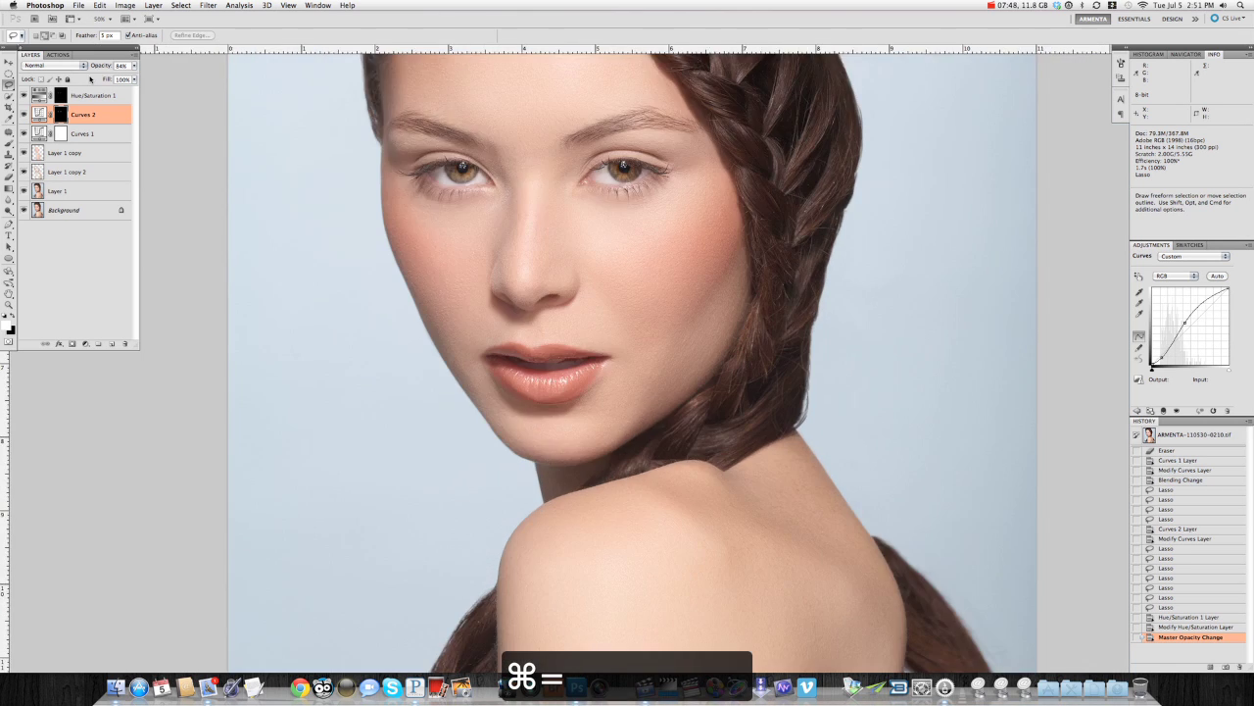
scroll(627, 257, "up", 10)
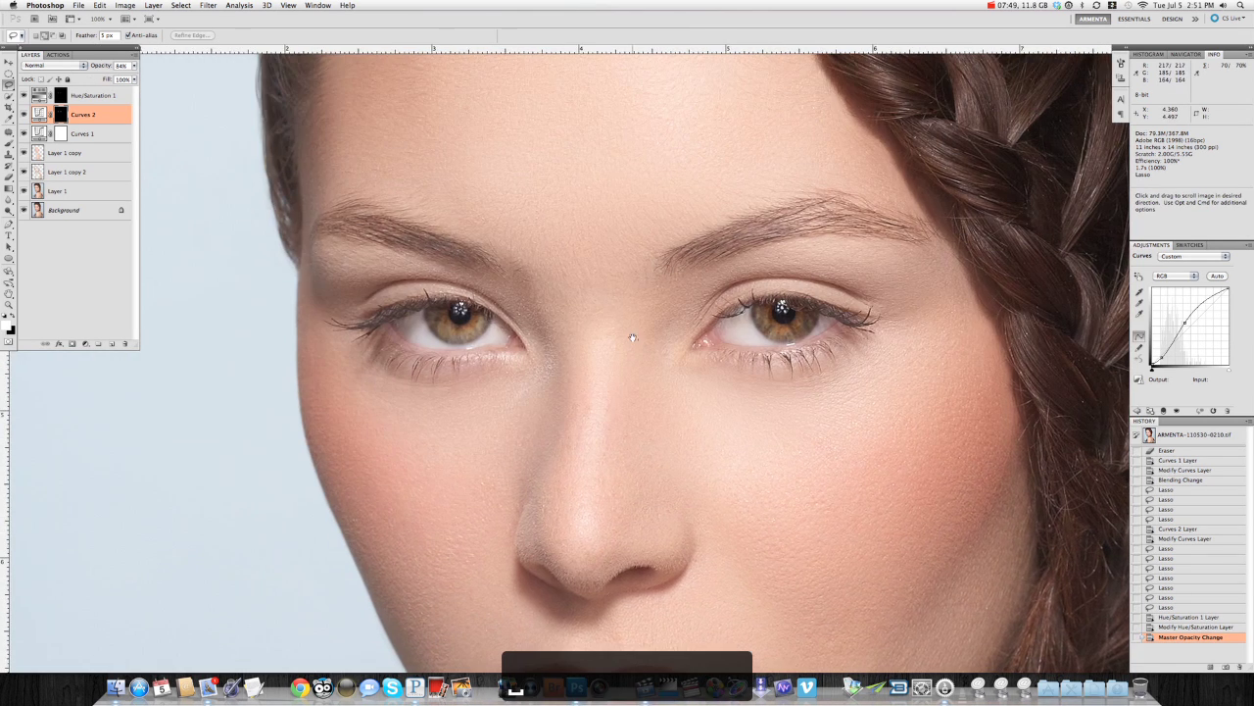